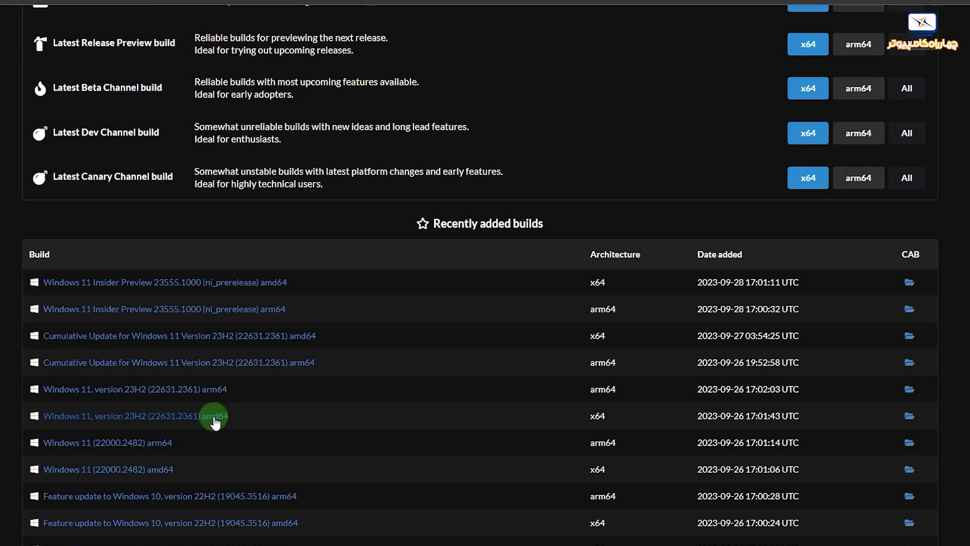
# Choose the Windows 11, version 23H2 (22631.2361) amd64 build in English (United States), Windows Pro edition, and continue to the download summary
pyautogui.click(215, 417)
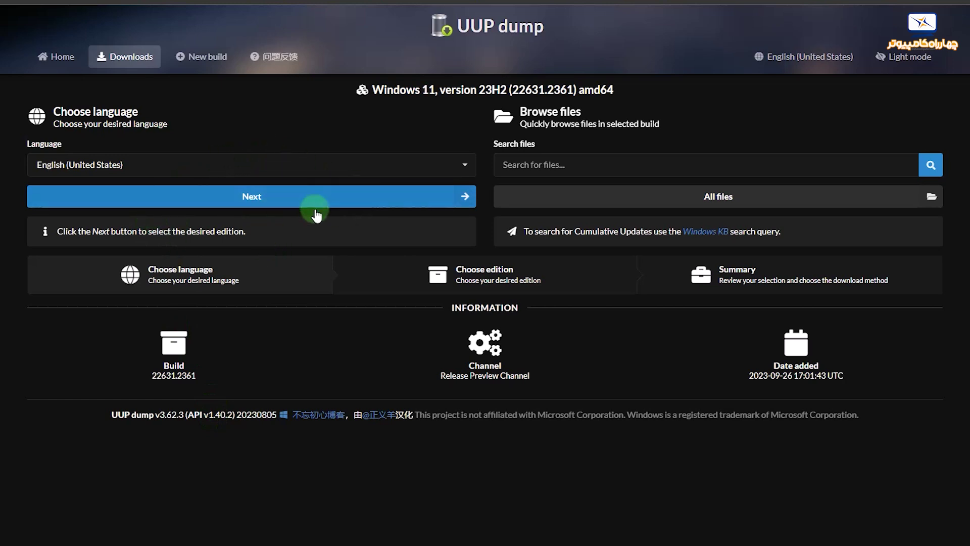
pyautogui.click(267, 203)
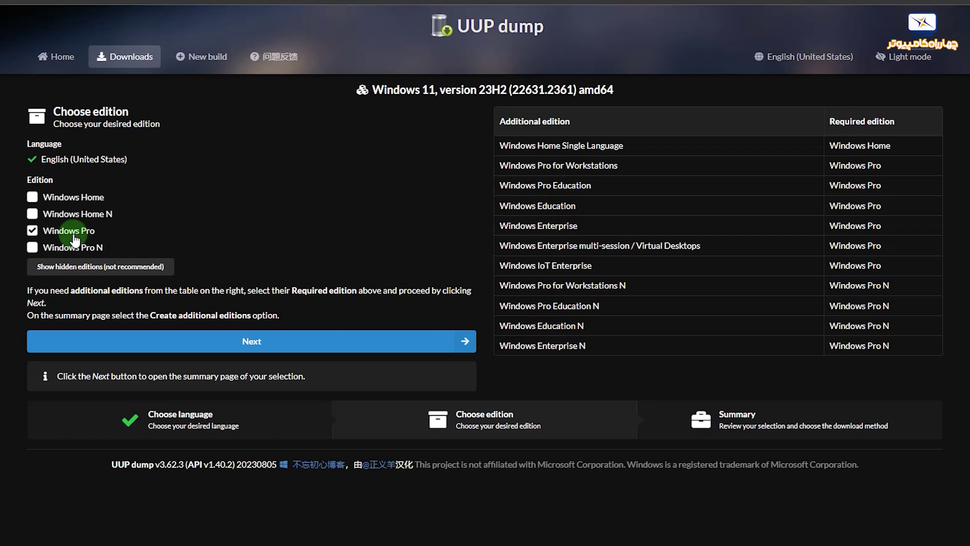
pyautogui.click(68, 268)
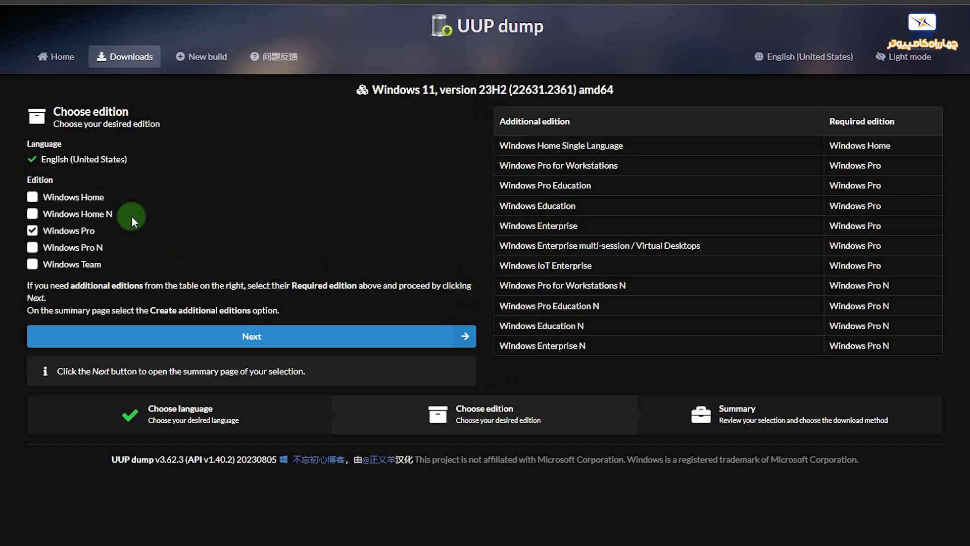
pyautogui.click(243, 342)
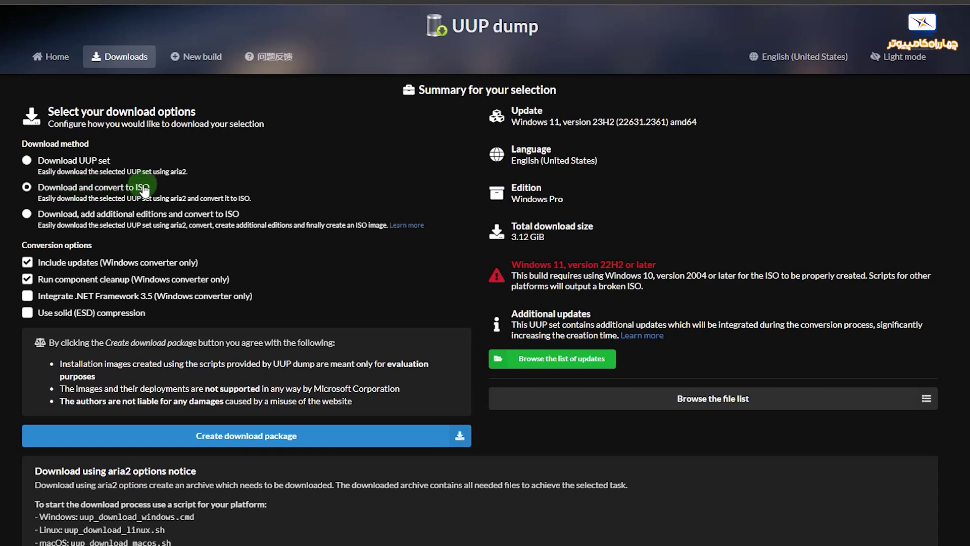
# Try the download method with additional editions, keeping only Windows Enterprise, and return to Download and convert to ISO
pyautogui.click(134, 222)
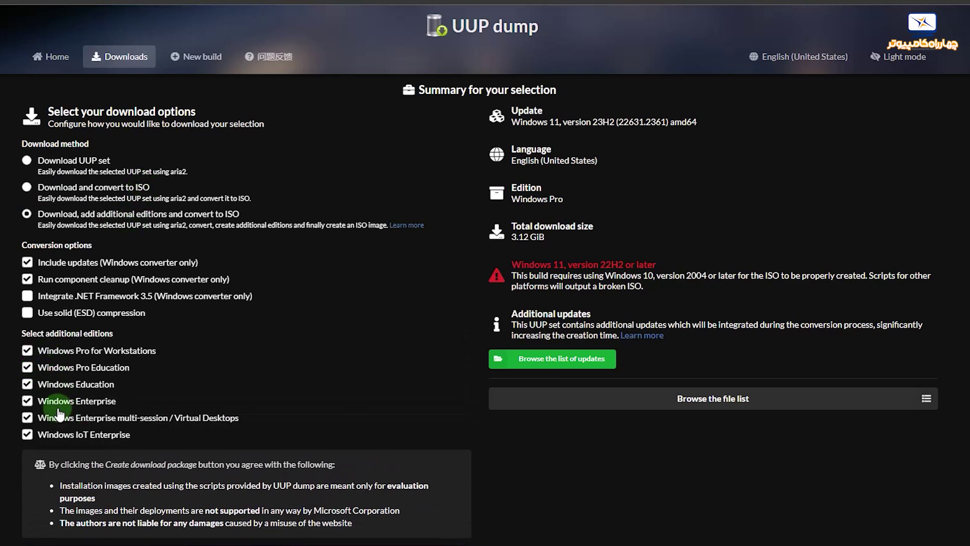
pyautogui.click(27, 385)
pyautogui.click(28, 370)
pyautogui.click(27, 350)
pyautogui.click(28, 418)
pyautogui.click(27, 435)
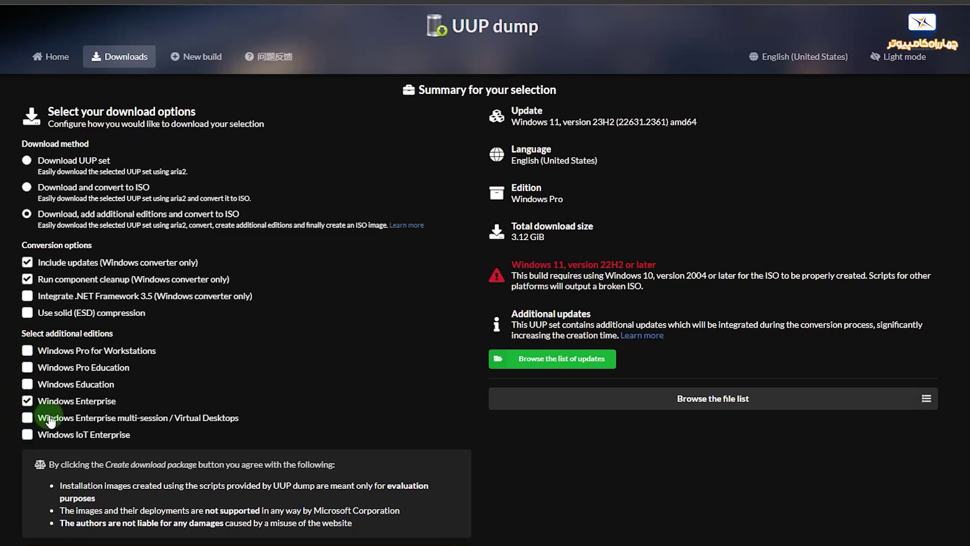
pyautogui.click(50, 187)
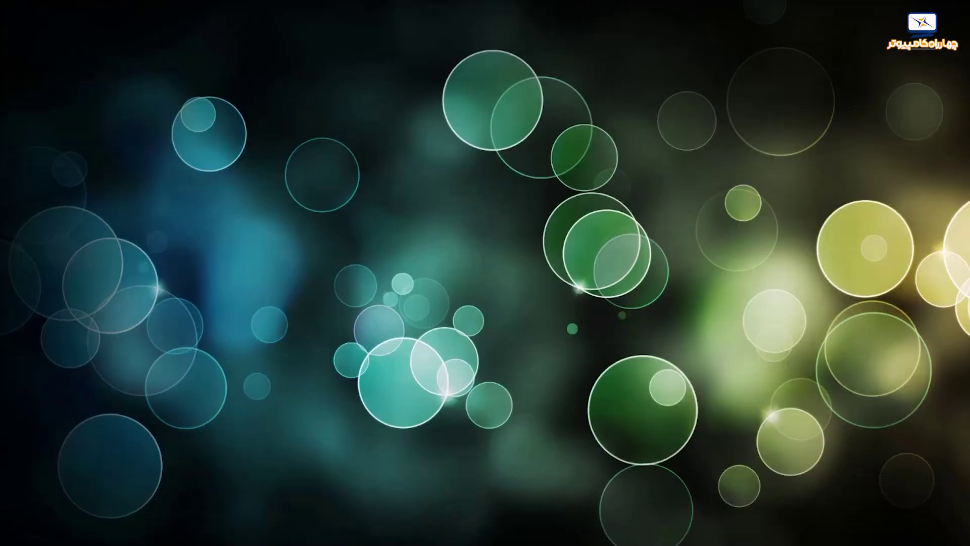
# Switch to File Explorer, select the downloaded ZIP package on Local Disk (H:), and open the extracted folder 22631.2361_amd64_en-us_professional_c73b58aa_convert
pyautogui.moveTo(462, 529)
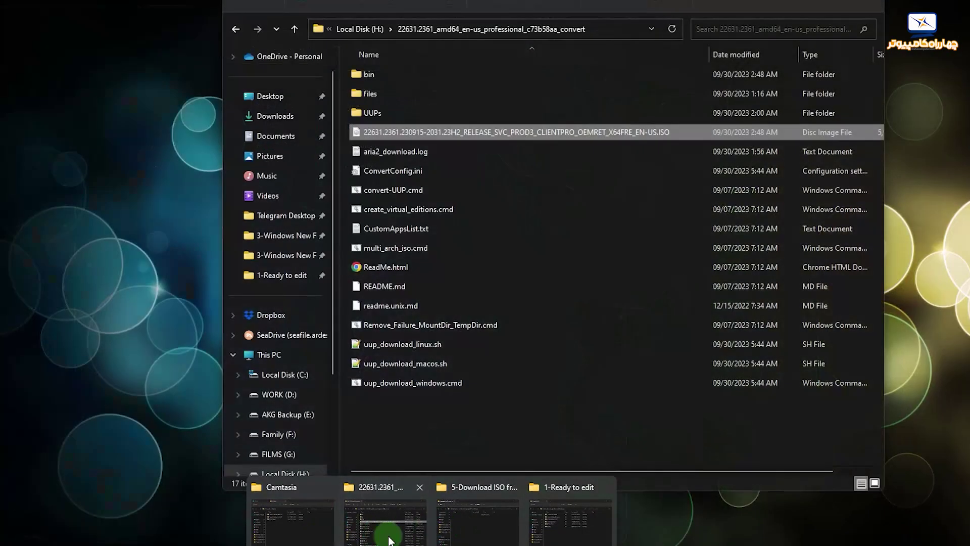
pyautogui.click(349, 530)
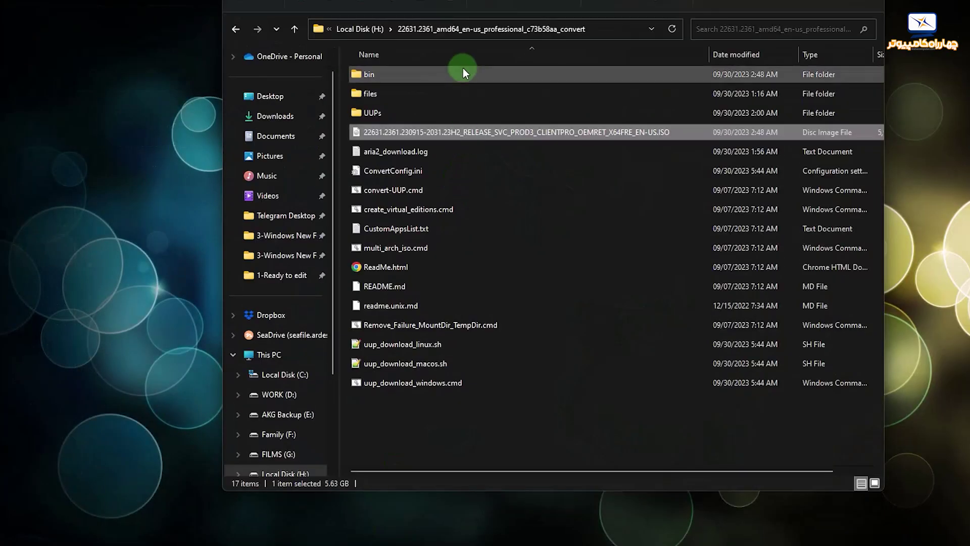
pyautogui.click(359, 31)
pyautogui.click(497, 267)
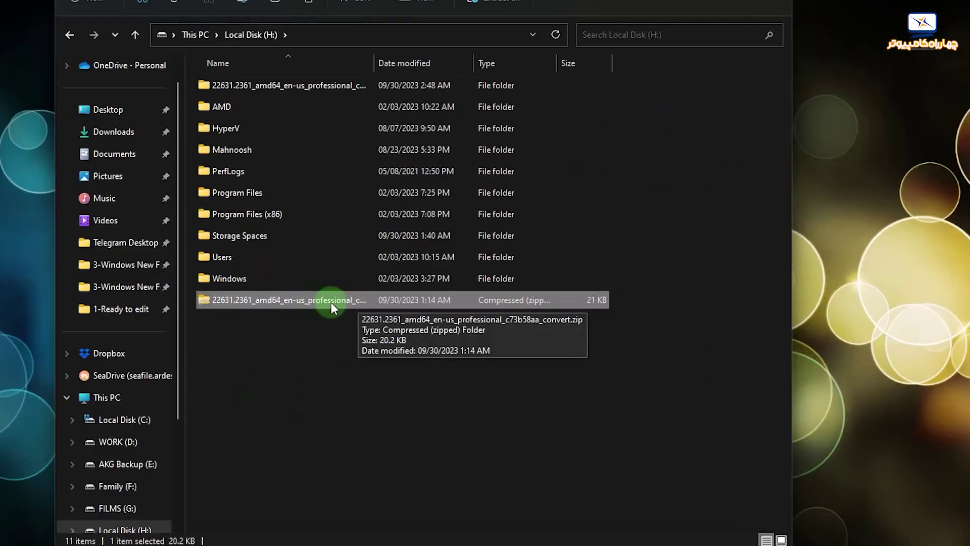
pyautogui.click(271, 38)
pyautogui.doubleClick(333, 129)
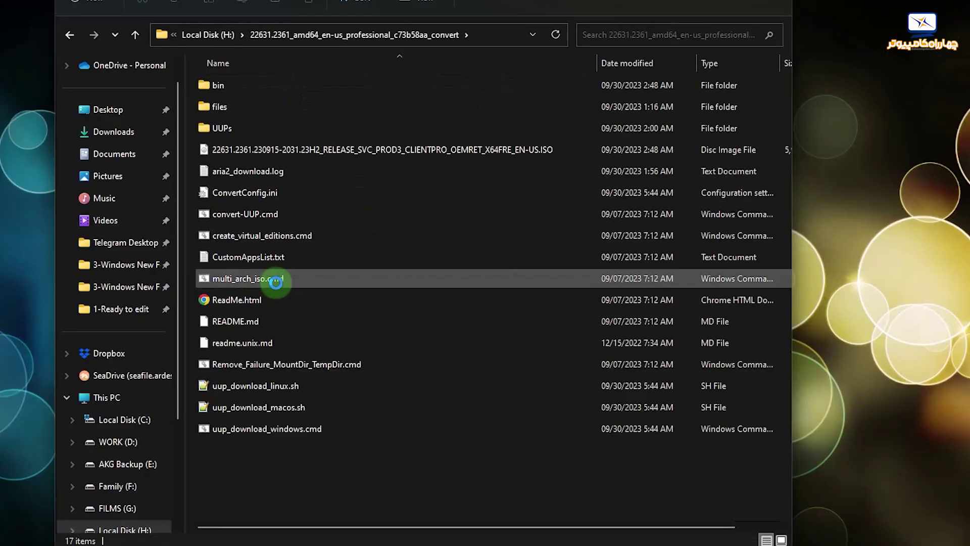
# Run the uup_download_windows.cmd script as administrator
pyautogui.click(253, 435)
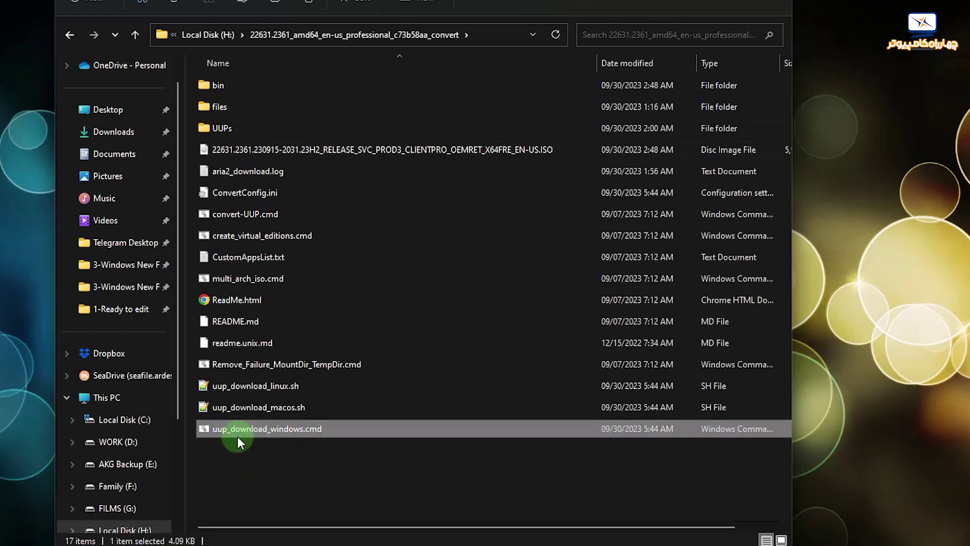
pyautogui.rightClick(293, 433)
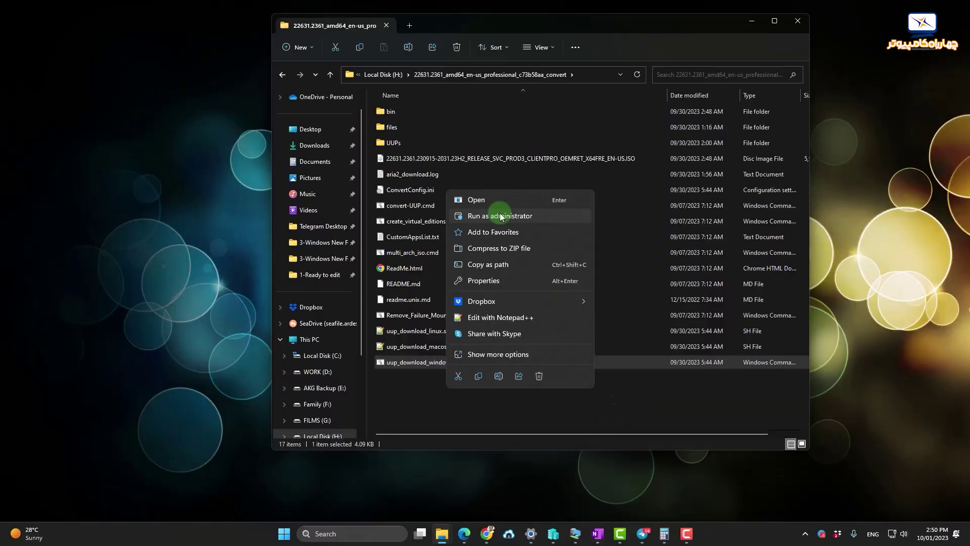
pyautogui.click(500, 217)
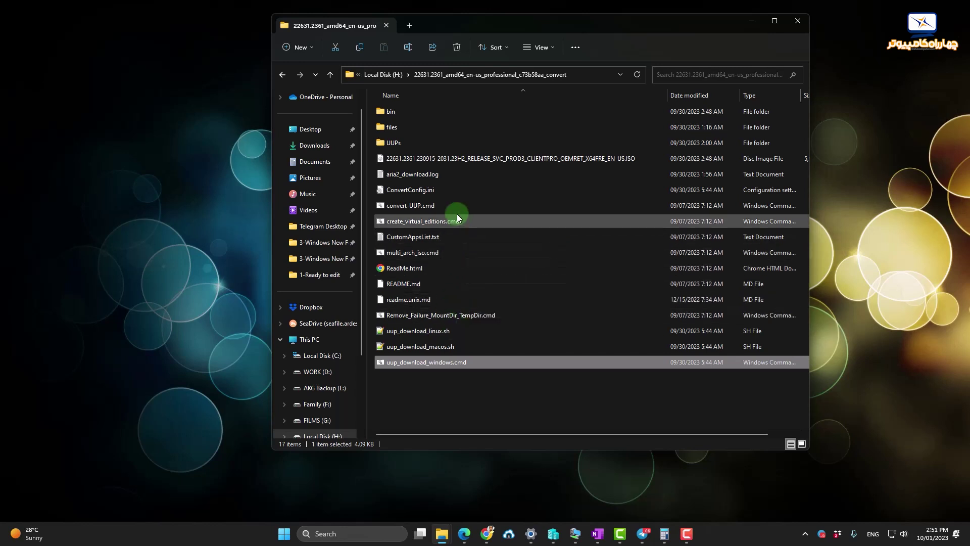
# Mount the 22631.2361 ISO, list its sources folder by size to examine install.wim, and leave the folder
pyautogui.click(451, 161)
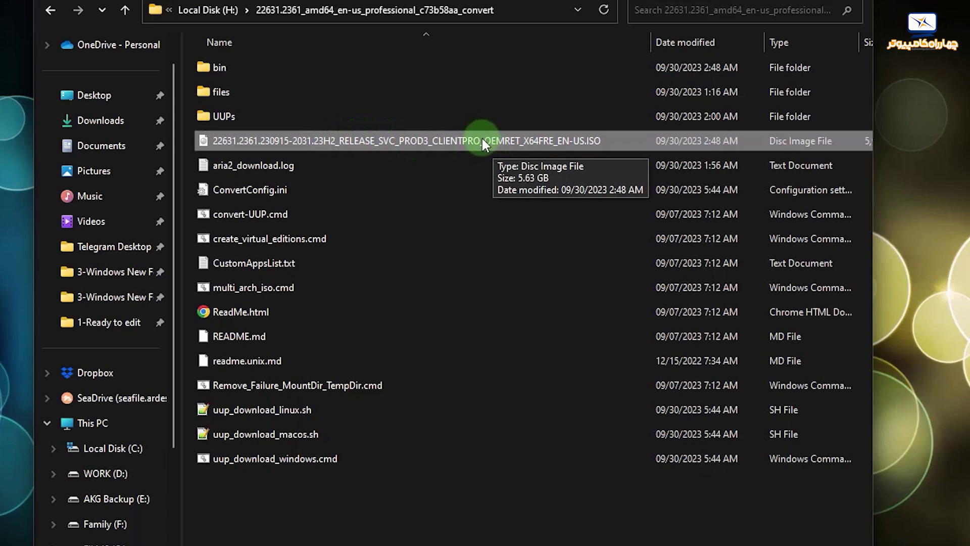
pyautogui.doubleClick(481, 138)
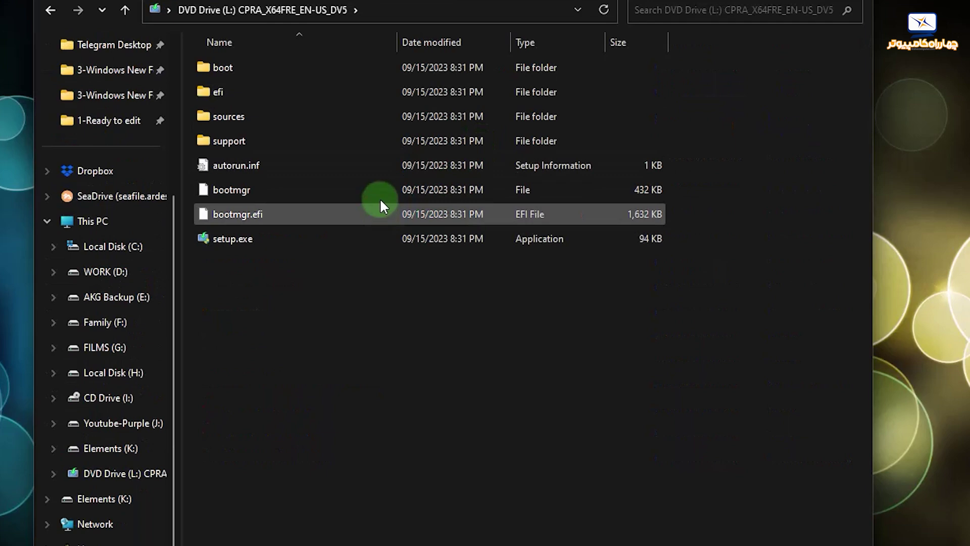
pyautogui.doubleClick(233, 117)
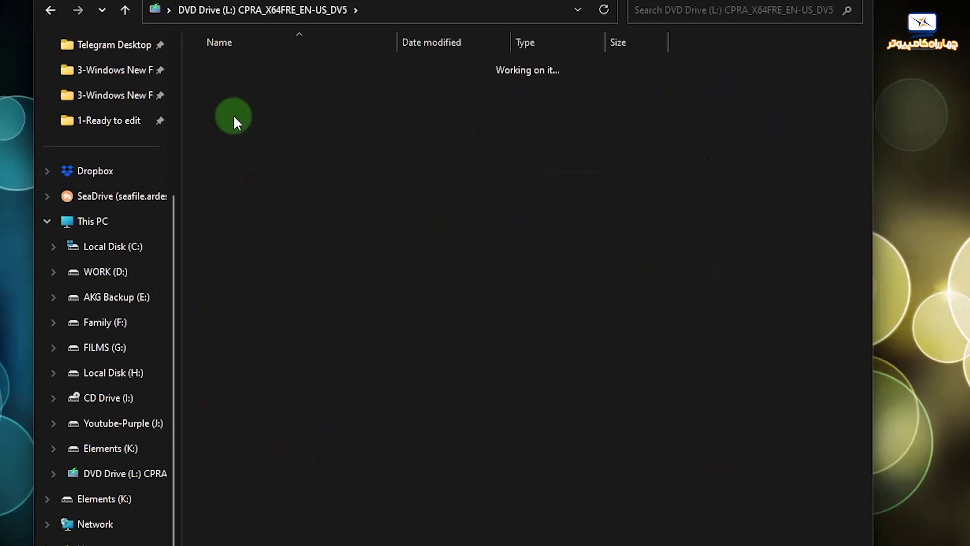
pyautogui.click(635, 45)
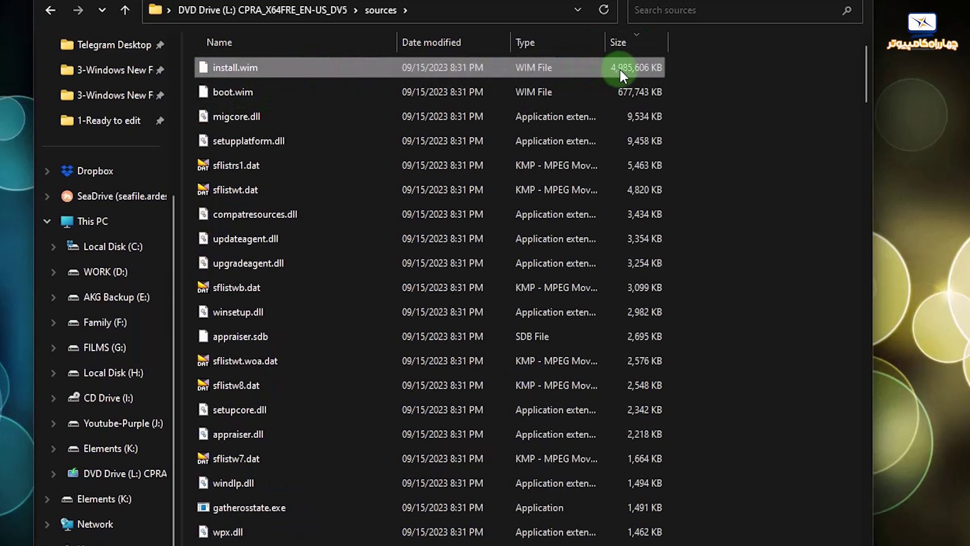
pyautogui.click(639, 11)
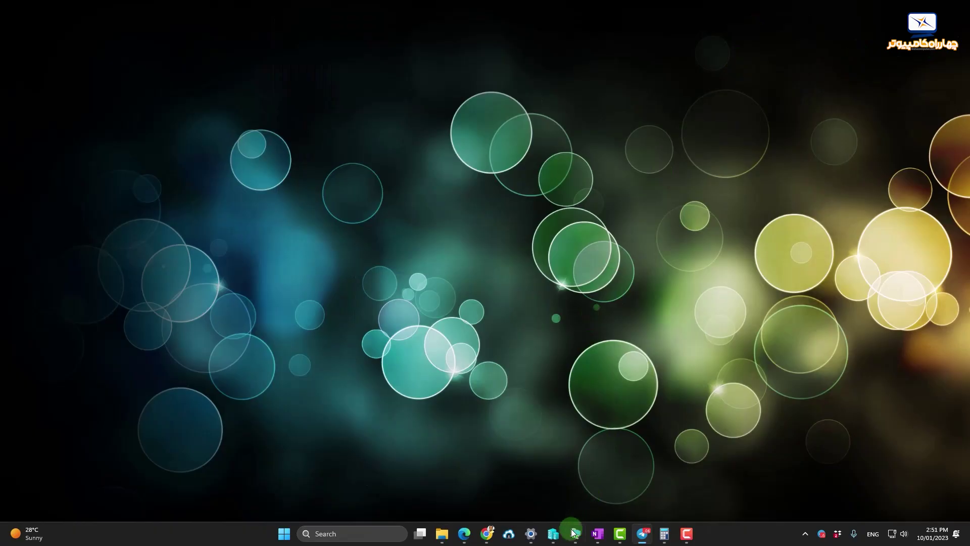
# Switch to Hyper-V Manager, examine the DVD drive's image file in the windows 11 Moment 4 machine's settings, and dismiss the settings
pyautogui.click(553, 533)
pyautogui.click(303, 228)
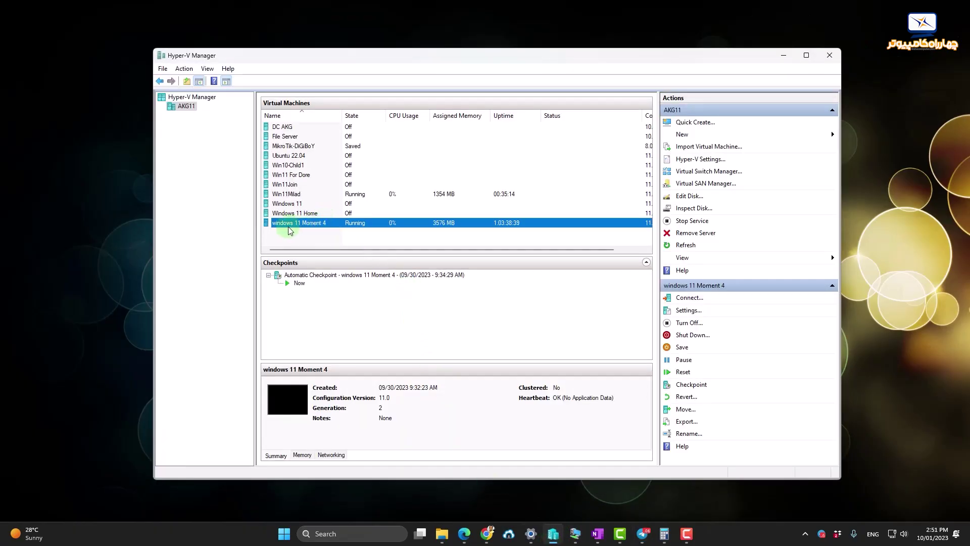
pyautogui.rightClick(354, 224)
pyautogui.click(368, 245)
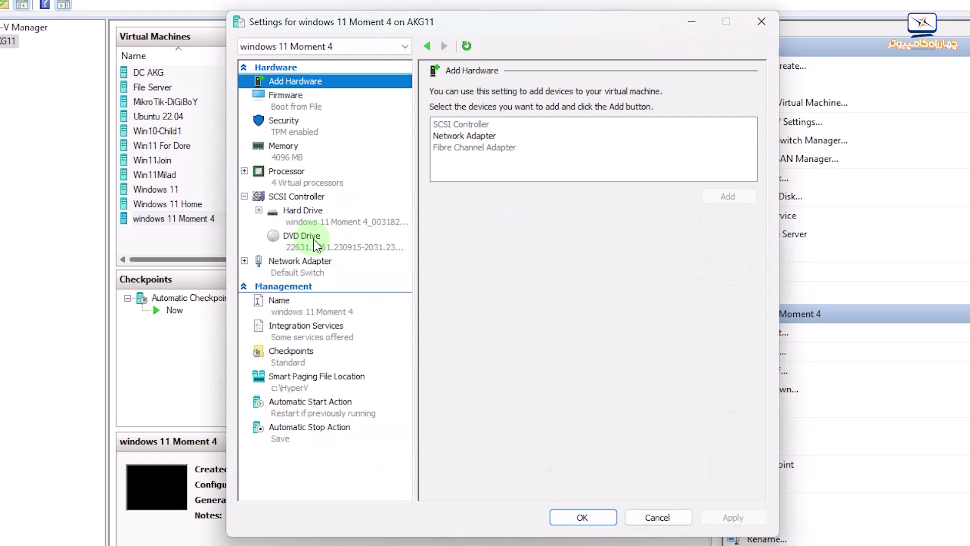
pyautogui.click(316, 245)
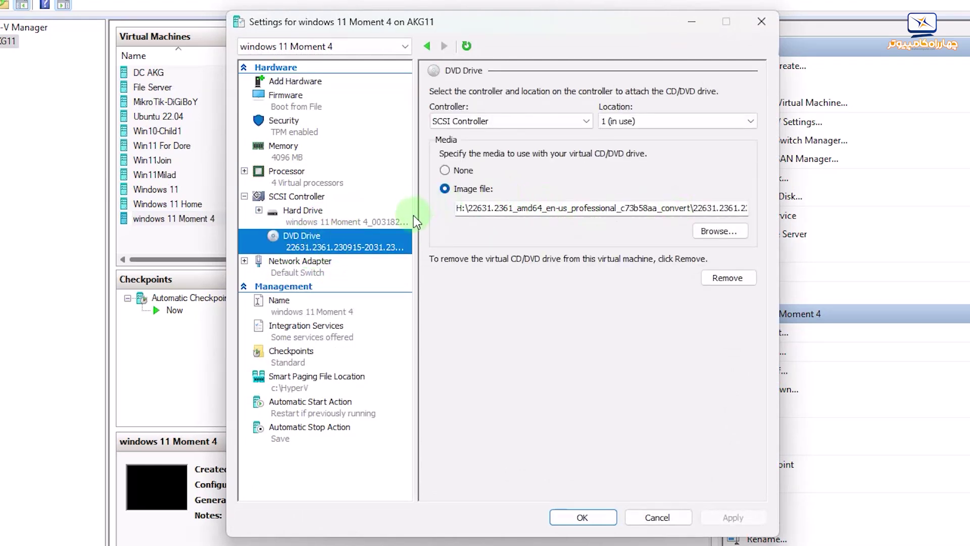
pyautogui.click(676, 518)
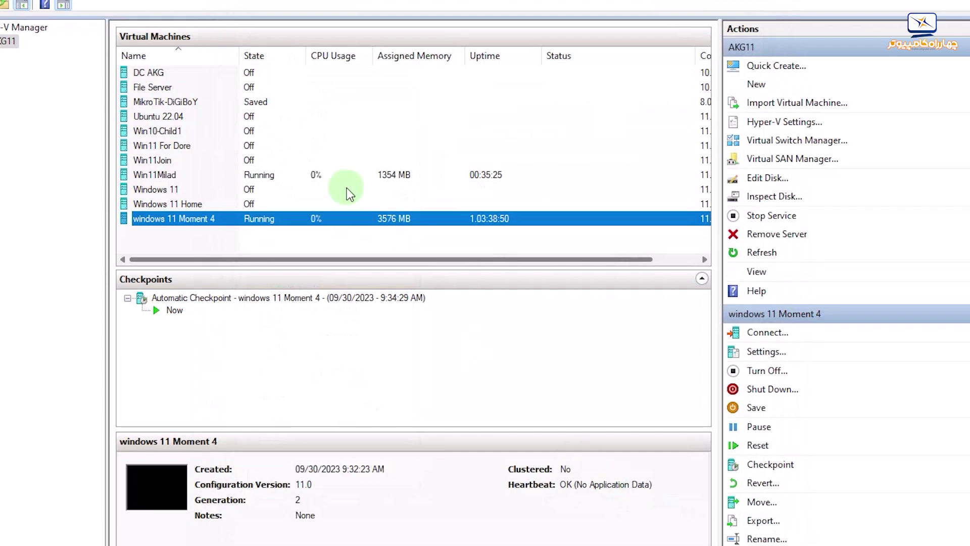
# Connect to the windows 11 Moment 4 virtual machine in full screen and close its Copilot pane
pyautogui.doubleClick(285, 219)
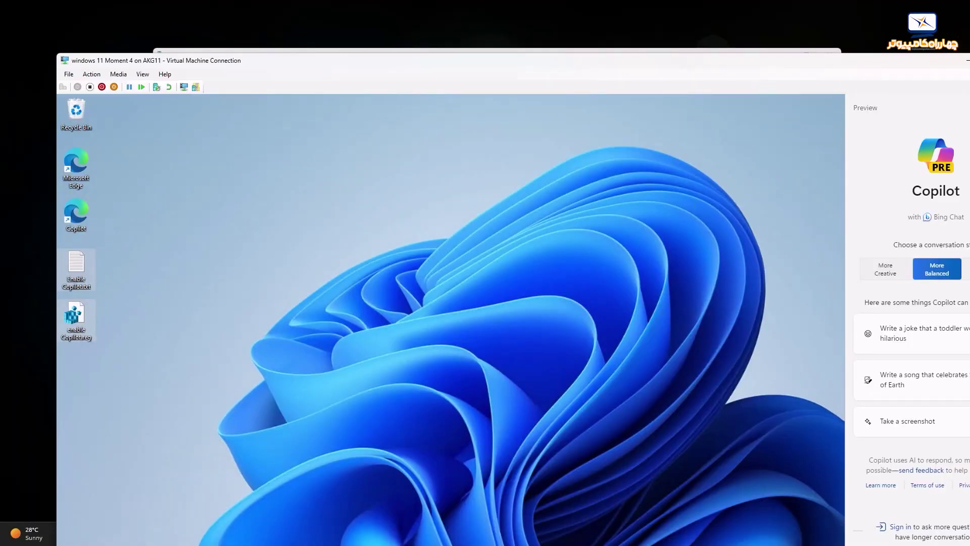
pyautogui.press('ctrl+alt+Break')
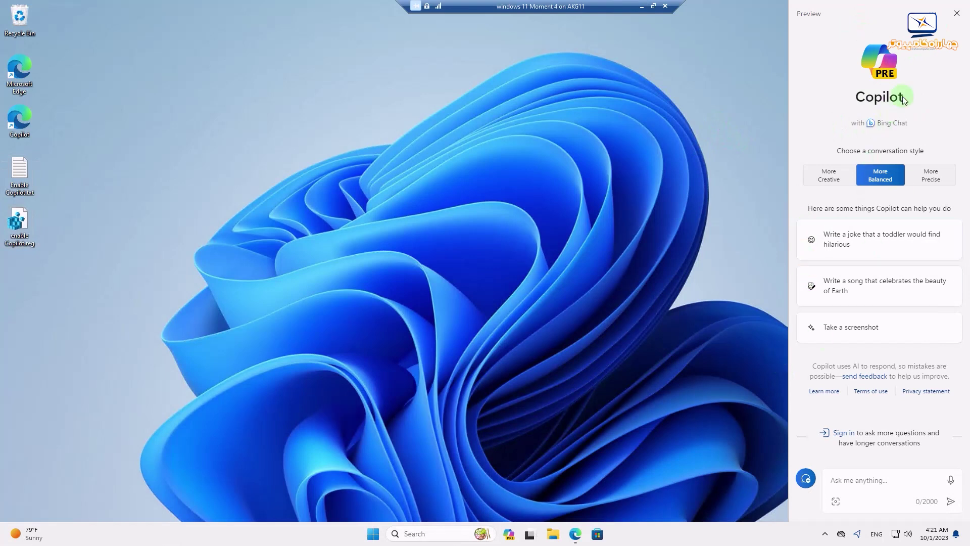
pyautogui.click(954, 17)
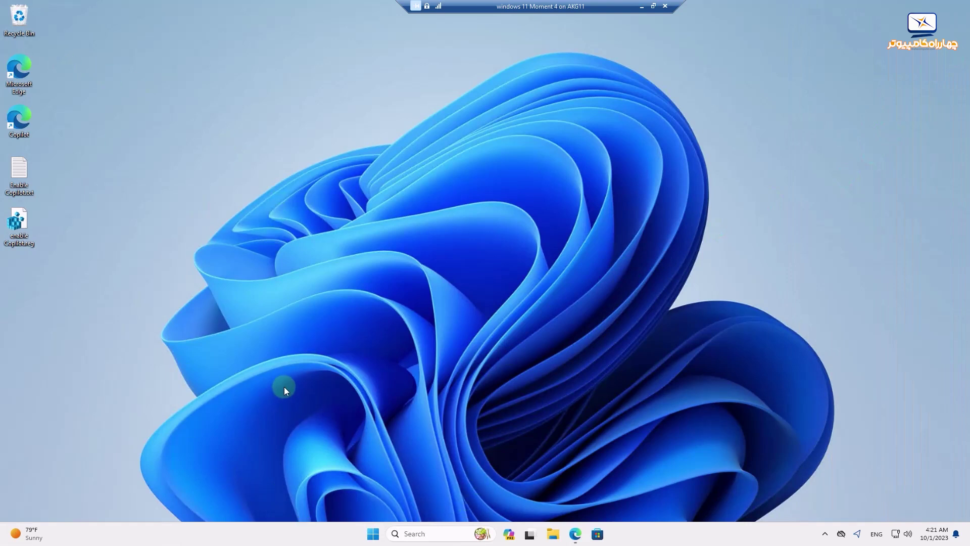
# Check the virtual machine's Windows version and OS build in About Windows through the Run dialog, and close it
pyautogui.press('super+r')
pyautogui.write('wi')
pyautogui.press('Down')
pyautogui.press('Down')
pyautogui.press('Return')
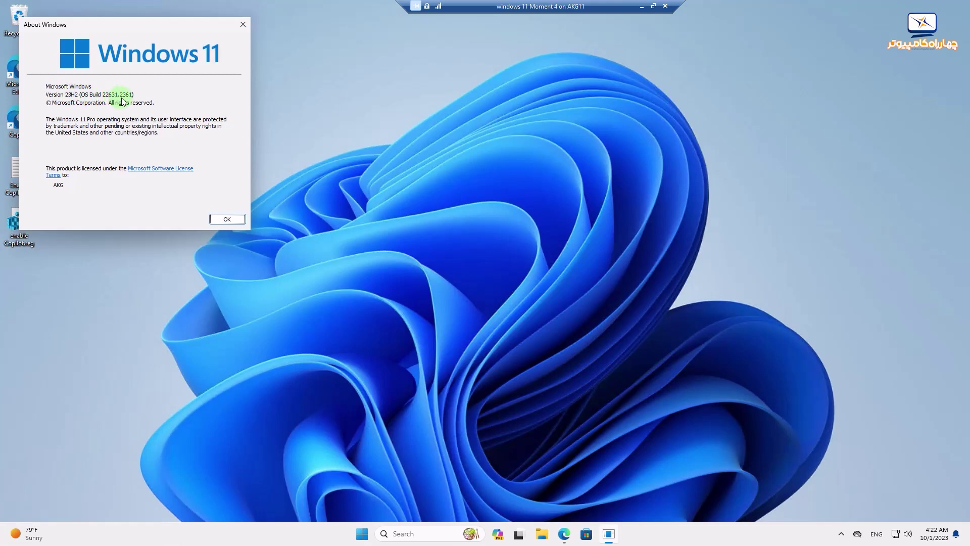
pyautogui.click(227, 219)
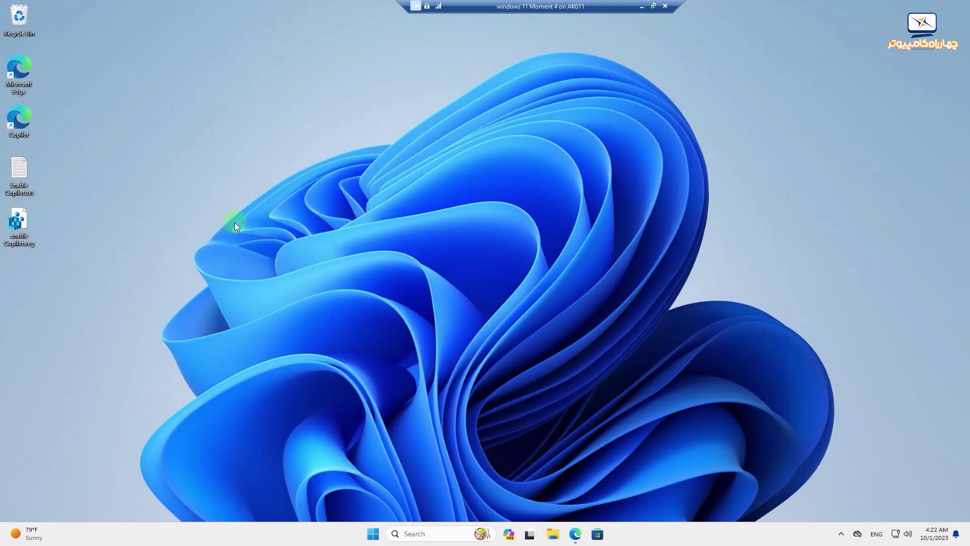